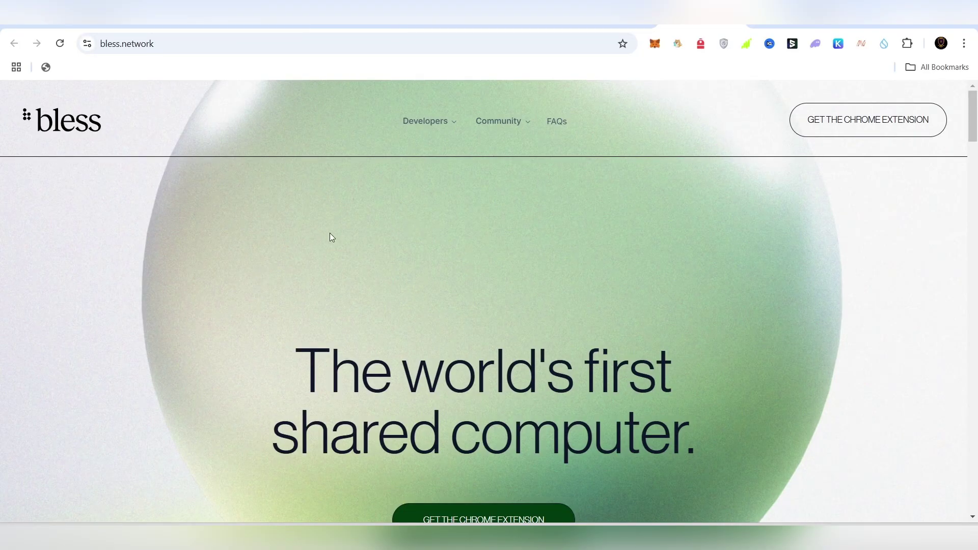
{"action": "scroll", "coordinate": [533, 299], "scroll_direction": "down", "scroll_amount": 1}
{"action": "scroll", "coordinate": [533, 300], "scroll_direction": "down", "scroll_amount": 1}
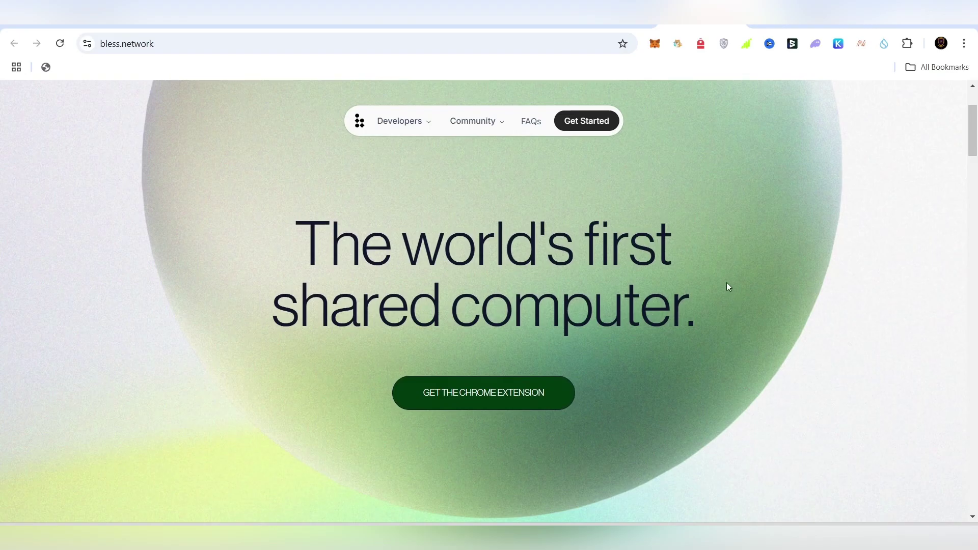
{"action": "scroll", "coordinate": [615, 364], "scroll_direction": "down", "scroll_amount": 4}
{"action": "scroll", "coordinate": [614, 365], "scroll_direction": "down", "scroll_amount": 1}
{"action": "scroll", "coordinate": [615, 364], "scroll_direction": "down", "scroll_amount": 2}
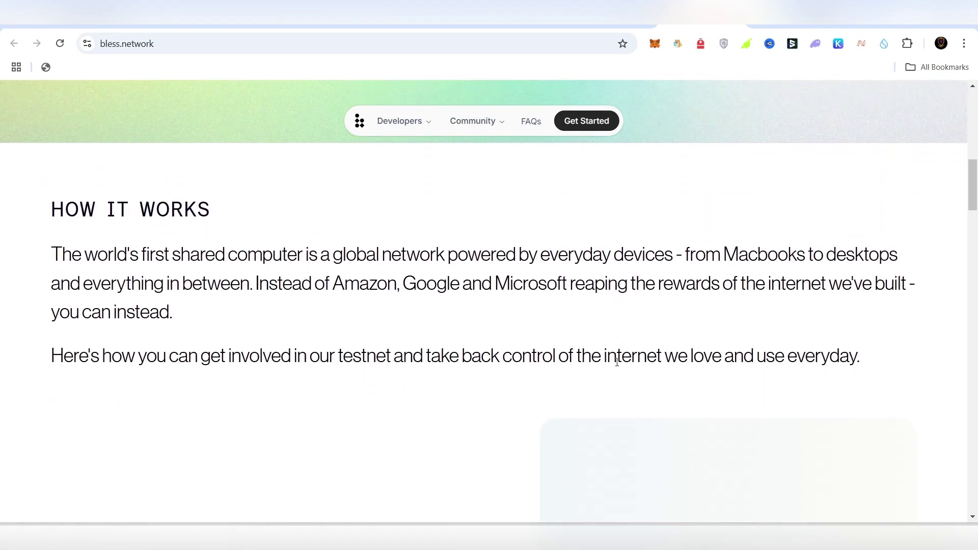
{"action": "scroll", "coordinate": [616, 367], "scroll_direction": "up", "scroll_amount": 4}
{"action": "scroll", "coordinate": [616, 367], "scroll_direction": "up", "scroll_amount": 4}
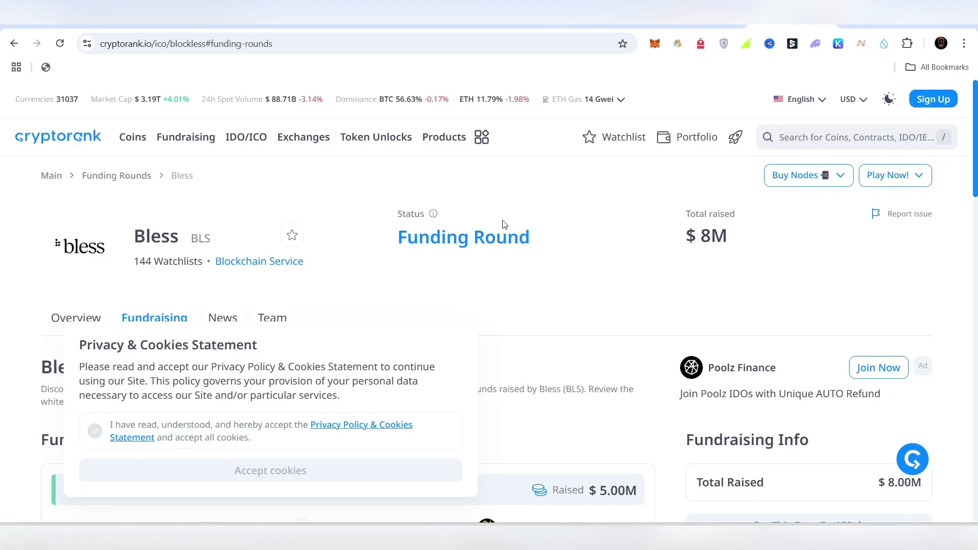
Step: Check the Funding Round status and $8M raised figure, then bring up Bless's X profile
{"action": "left_click_drag", "start_coordinate": [563, 252], "coordinate": [394, 241]}
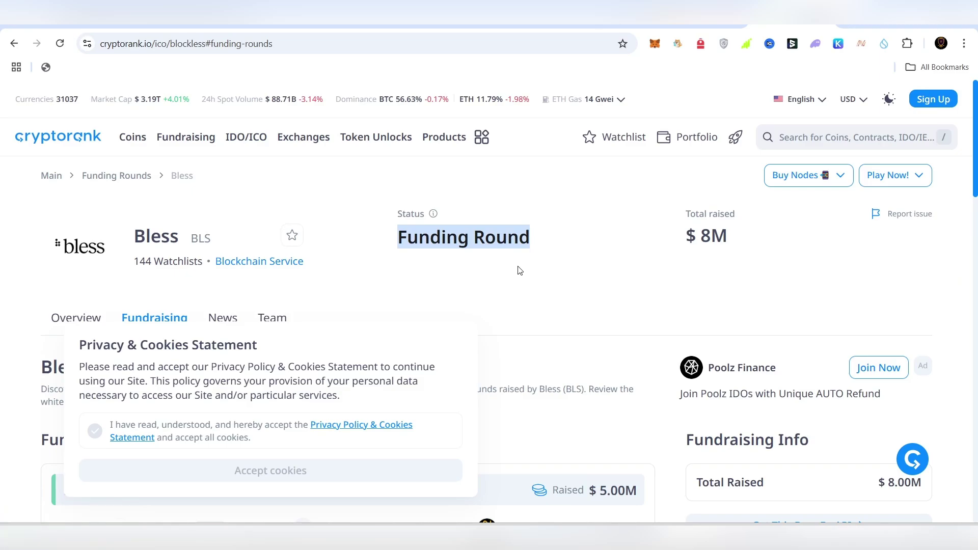
{"action": "left_click", "coordinate": [654, 254]}
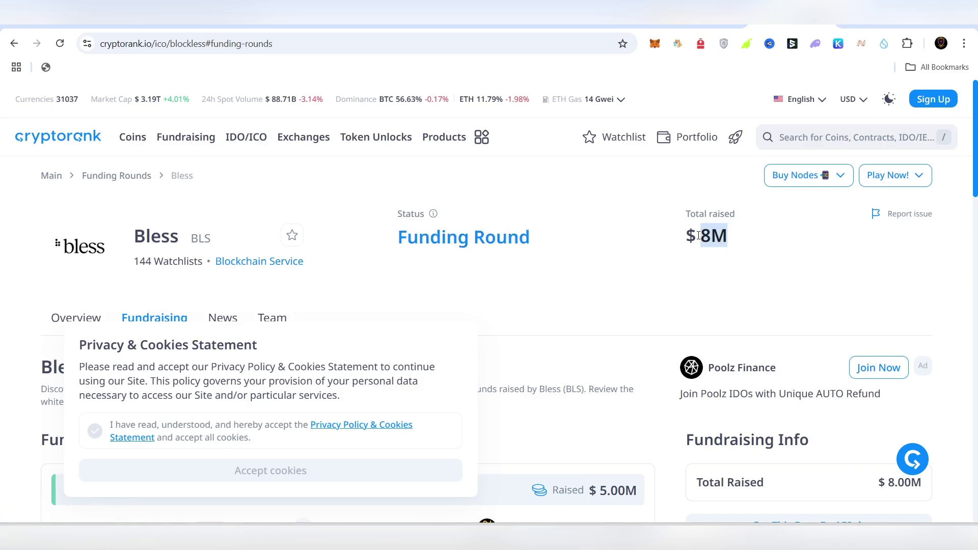
{"action": "left_click_drag", "start_coordinate": [758, 245], "coordinate": [655, 219]}
{"action": "left_click", "coordinate": [633, 278]}
{"action": "scroll", "coordinate": [458, 300], "scroll_direction": "down", "scroll_amount": 3}
{"action": "scroll", "coordinate": [458, 299], "scroll_direction": "up", "scroll_amount": 2}
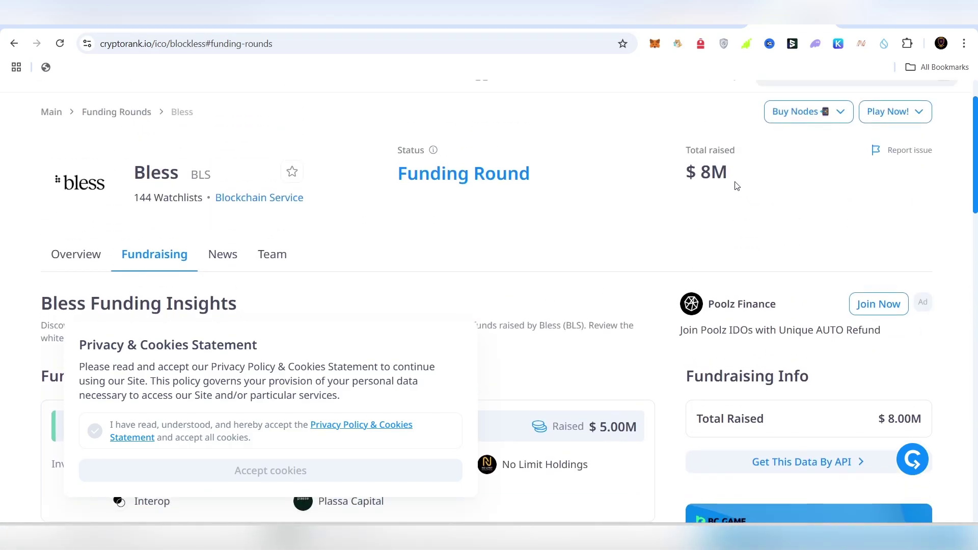
{"action": "left_click_drag", "start_coordinate": [735, 185], "coordinate": [656, 219]}
{"action": "left_click", "coordinate": [657, 219]}
{"action": "scroll", "coordinate": [611, 260], "scroll_direction": "up", "scroll_amount": 1}
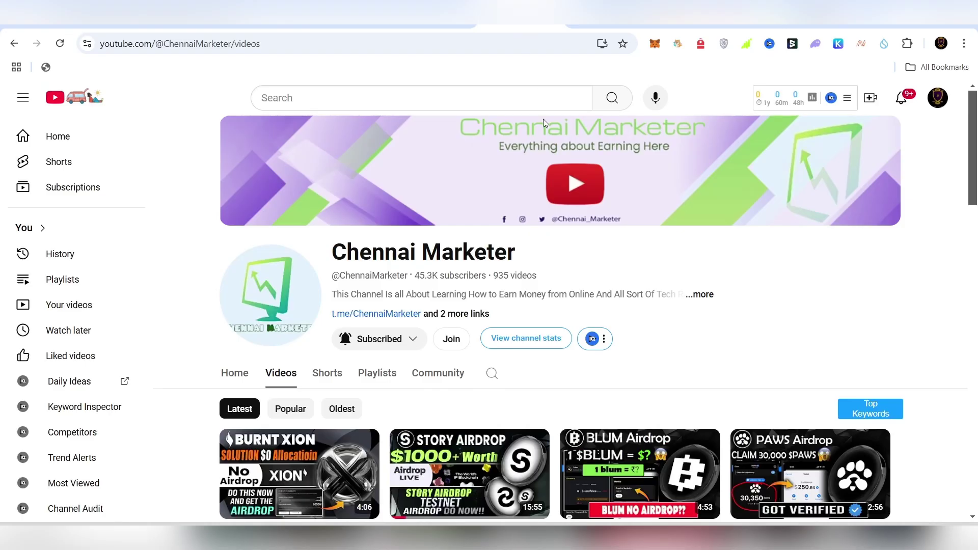
{"action": "scroll", "coordinate": [618, 357], "scroll_direction": "down", "scroll_amount": 3}
{"action": "scroll", "coordinate": [649, 360], "scroll_direction": "up", "scroll_amount": 3}
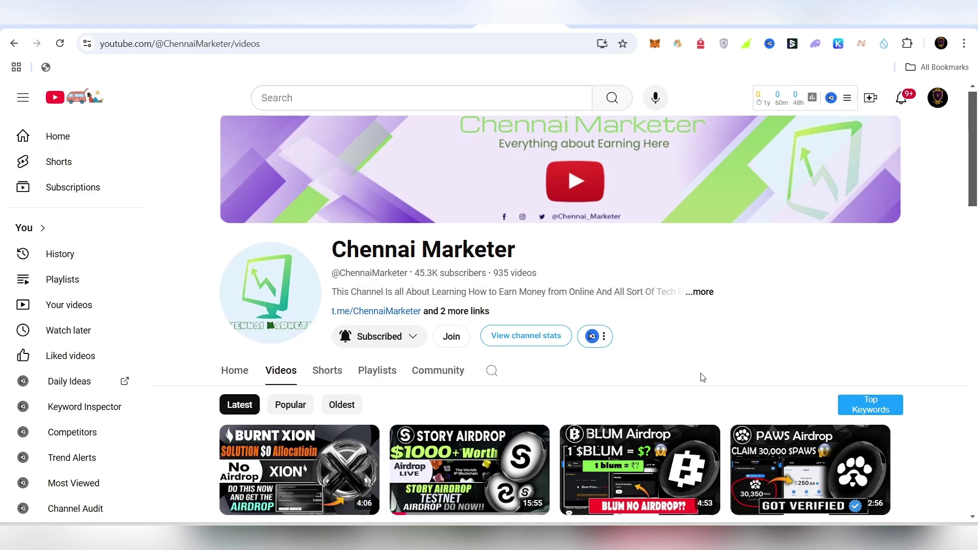
{"action": "scroll", "coordinate": [698, 378], "scroll_direction": "down", "scroll_amount": 3}
{"action": "scroll", "coordinate": [701, 375], "scroll_direction": "up", "scroll_amount": 3}
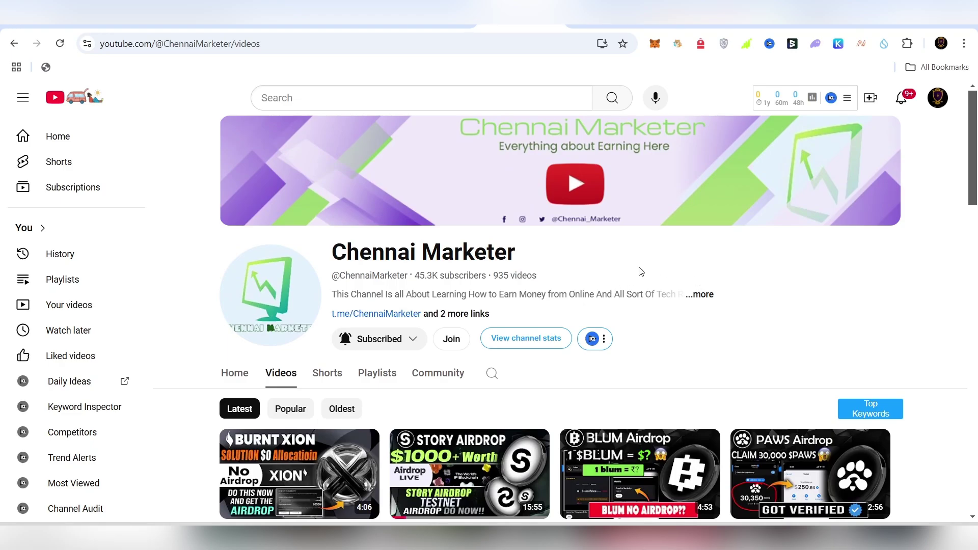
{"action": "left_click", "coordinate": [613, 31]}
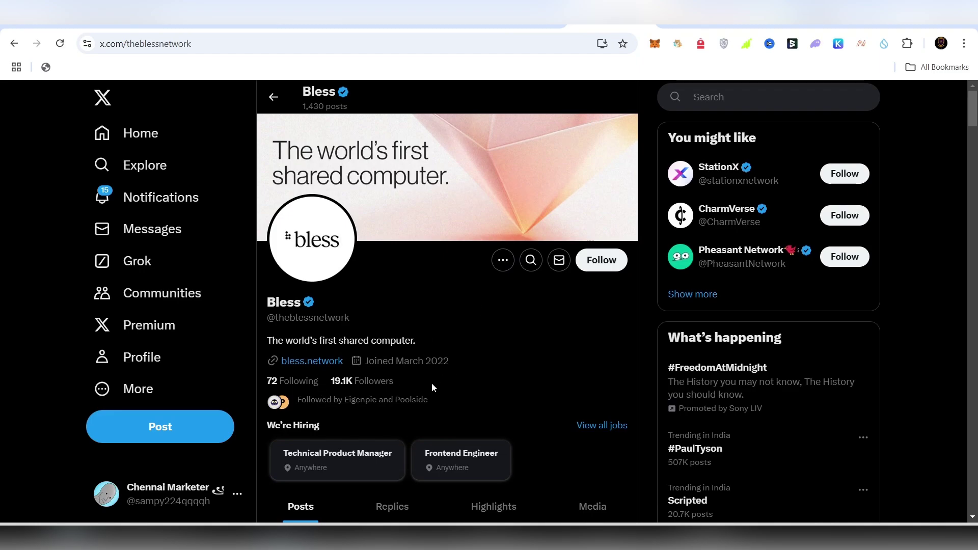
{"action": "left_click_drag", "start_coordinate": [421, 381], "coordinate": [334, 380]}
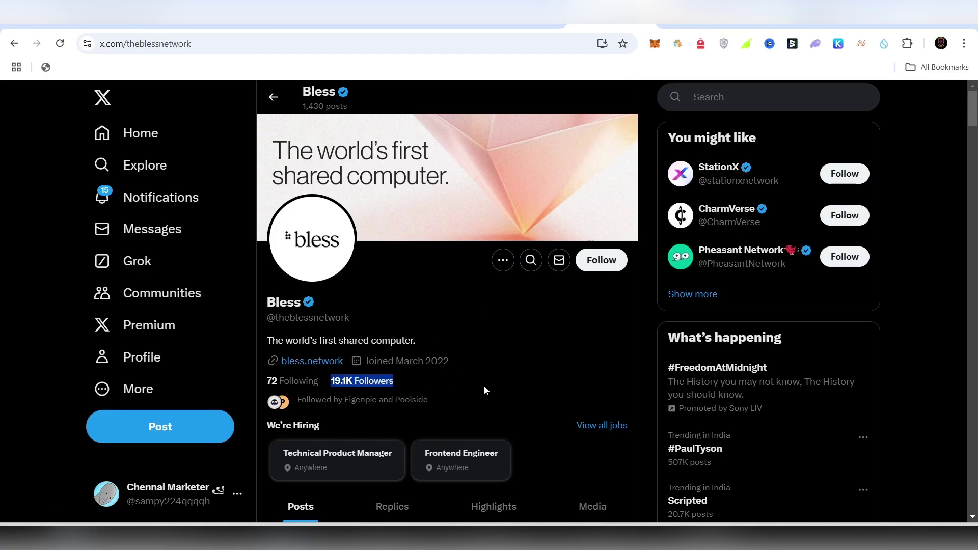
{"action": "scroll", "coordinate": [595, 397], "scroll_direction": "down", "scroll_amount": 1}
{"action": "scroll", "coordinate": [594, 397], "scroll_direction": "down", "scroll_amount": 3}
{"action": "scroll", "coordinate": [594, 436], "scroll_direction": "down", "scroll_amount": 1}
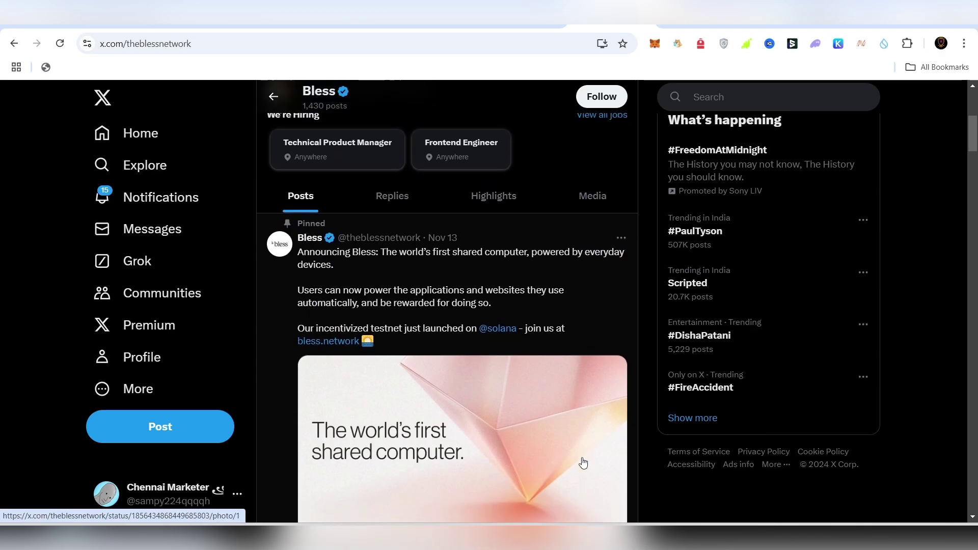
{"action": "scroll", "coordinate": [582, 462], "scroll_direction": "up", "scroll_amount": 4}
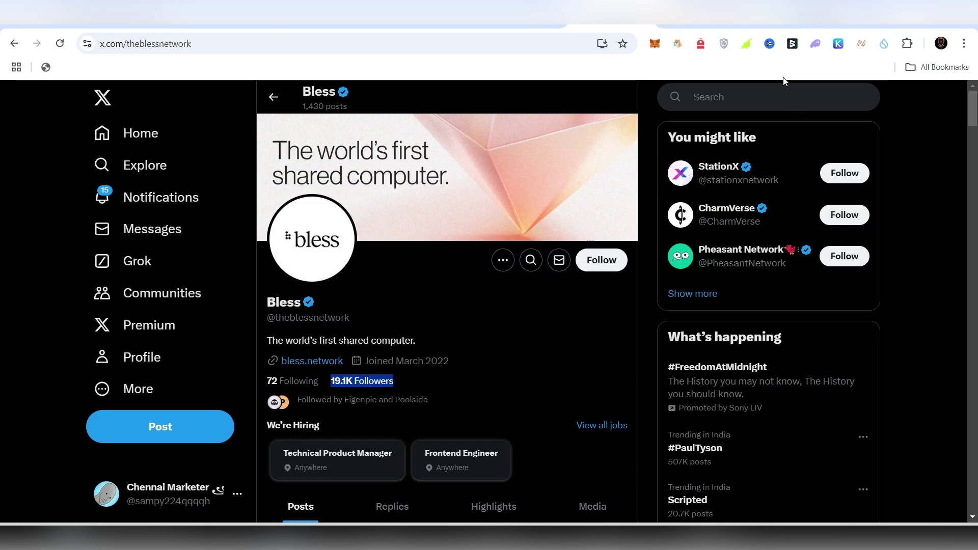
Step: Go back to CryptoRank's Bless funding page and highlight the $8M total raised
{"action": "left_click", "coordinate": [790, 14]}
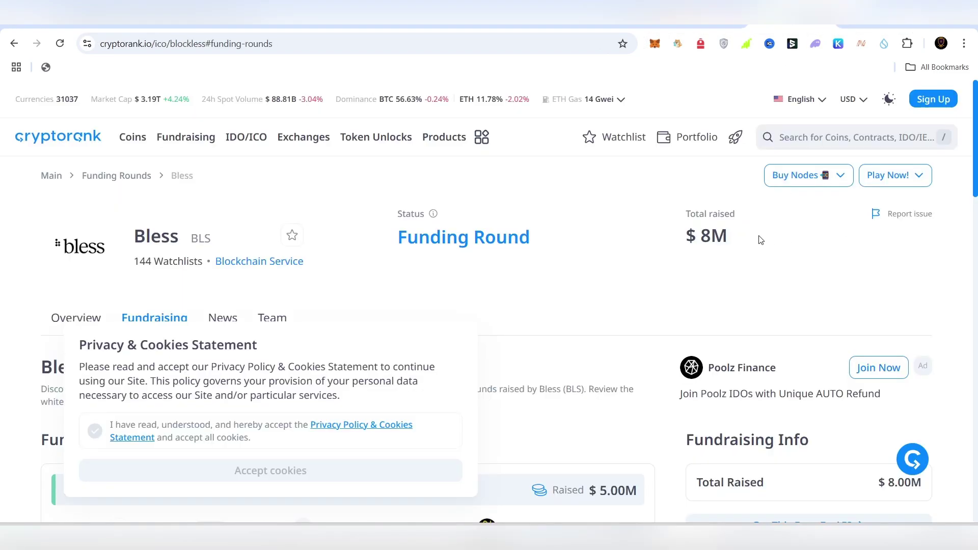
{"action": "left_click_drag", "start_coordinate": [762, 239], "coordinate": [687, 227]}
{"action": "left_click", "coordinate": [665, 233]}
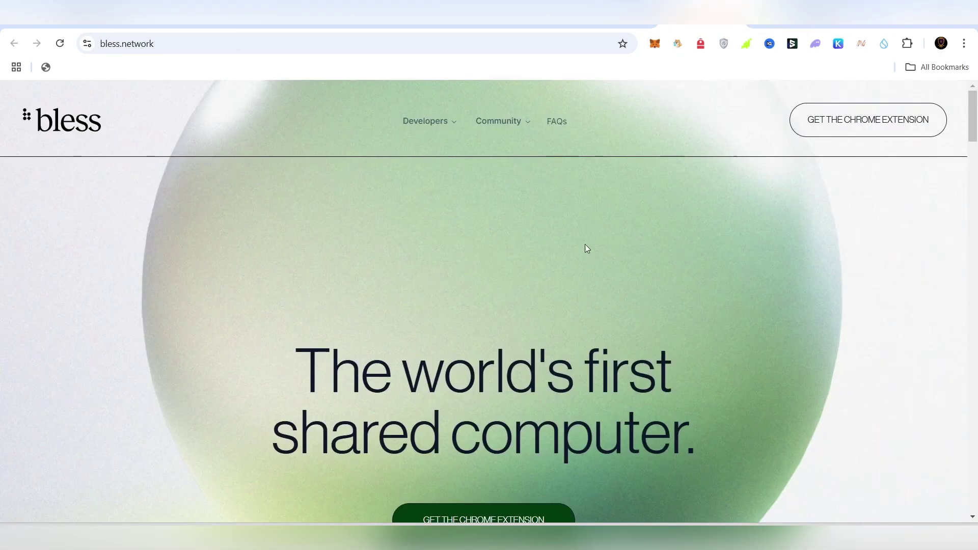
{"action": "scroll", "coordinate": [586, 243], "scroll_direction": "down", "scroll_amount": 2}
{"action": "scroll", "coordinate": [593, 240], "scroll_direction": "up", "scroll_amount": 2}
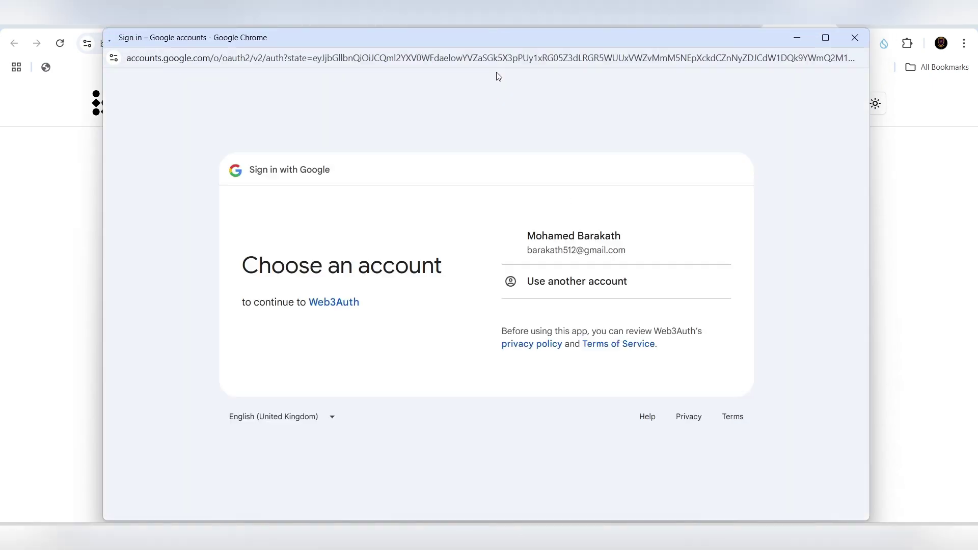
Step: Pick the listed Google account and confirm signing in to Web3Auth
{"action": "left_click", "coordinate": [581, 250]}
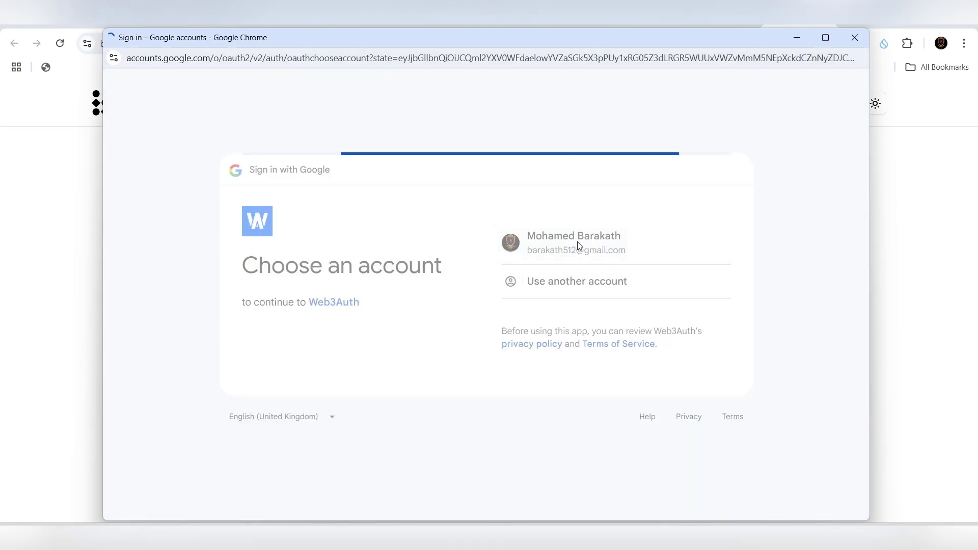
{"action": "left_click", "coordinate": [663, 365]}
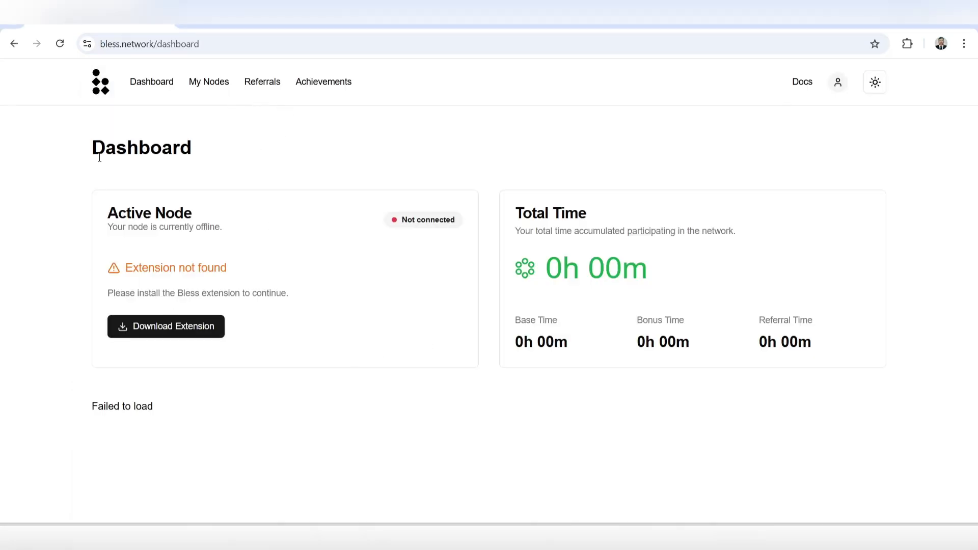
Step: Launch the installed Bless extension from Chrome's extensions list and start its login
{"action": "left_click", "coordinate": [162, 329]}
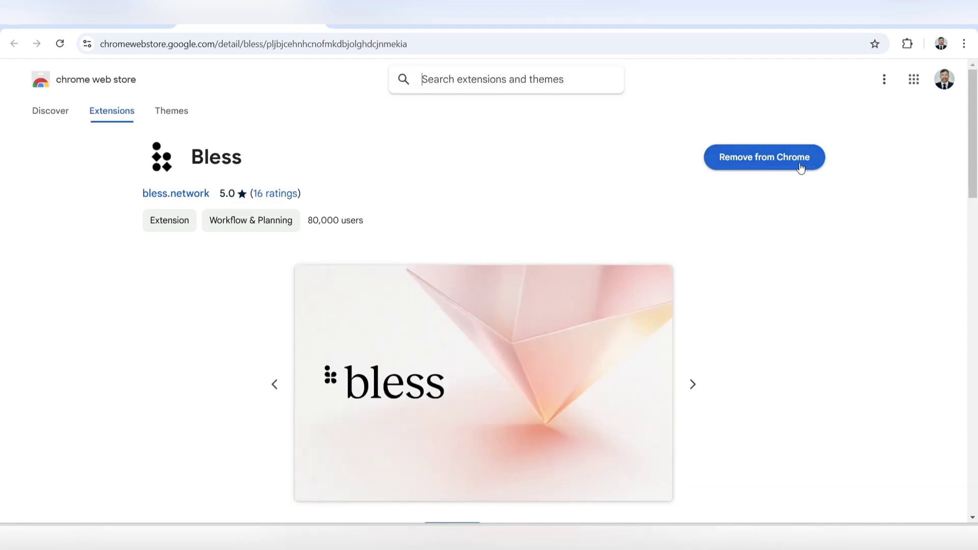
{"action": "left_click", "coordinate": [907, 48]}
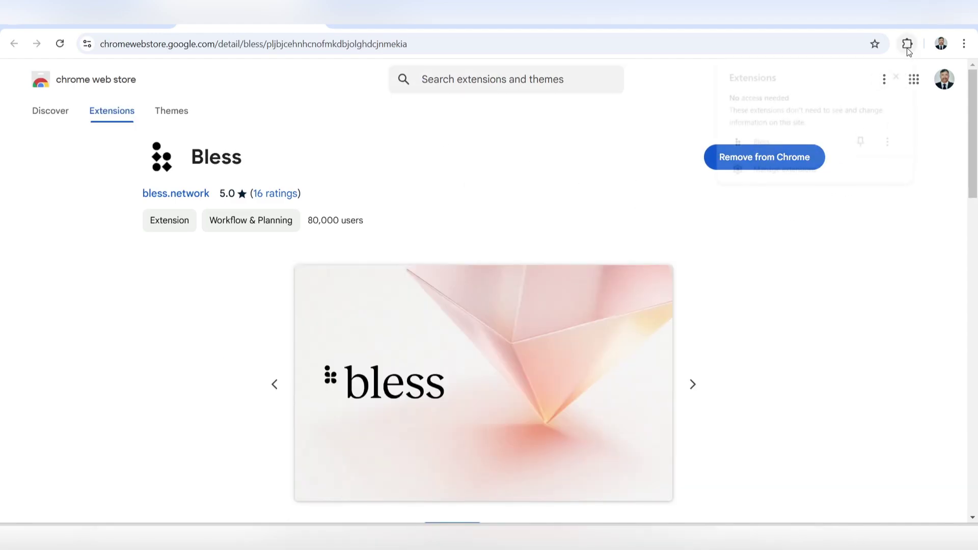
{"action": "left_click", "coordinate": [778, 140]}
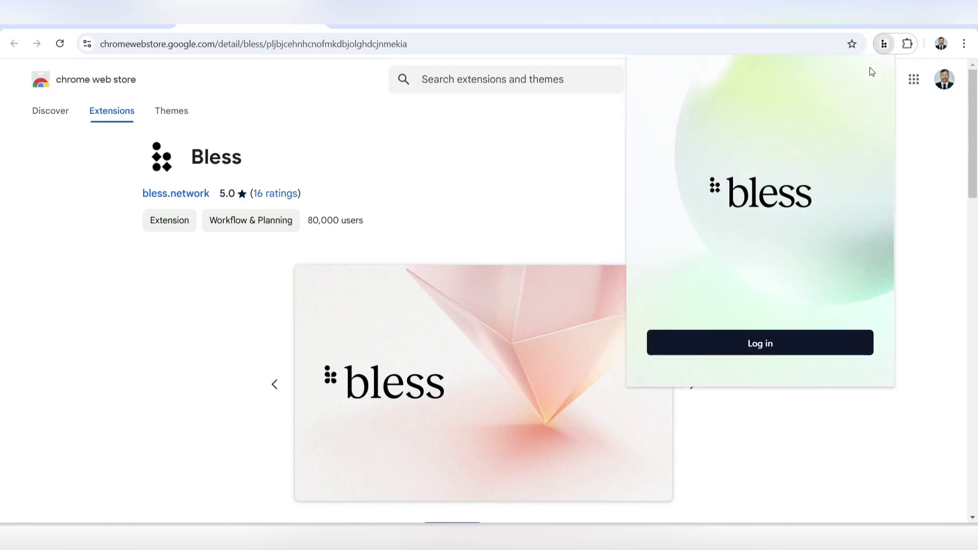
{"action": "left_click", "coordinate": [818, 346]}
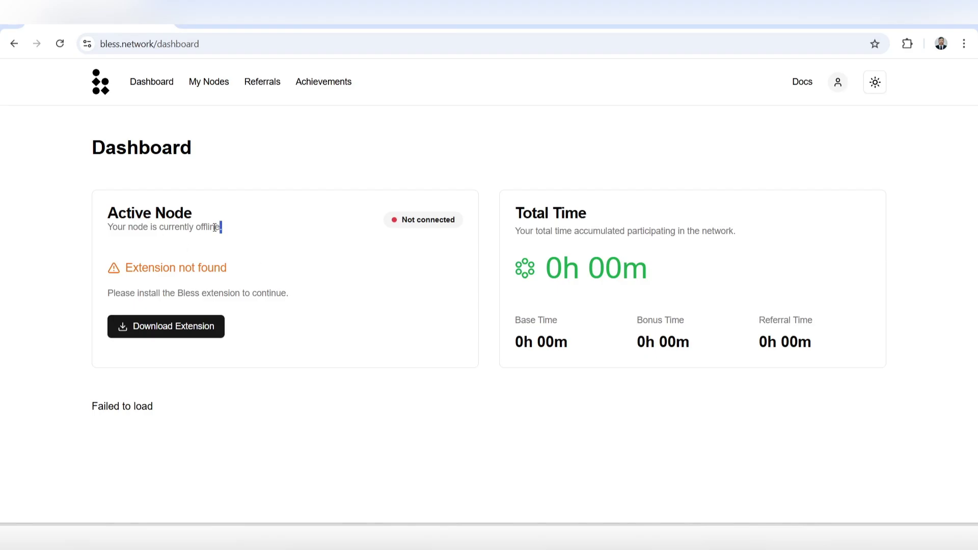
Step: Check the node status on the Active Node card and the Total Time card
{"action": "left_click_drag", "start_coordinate": [221, 227], "coordinate": [95, 214]}
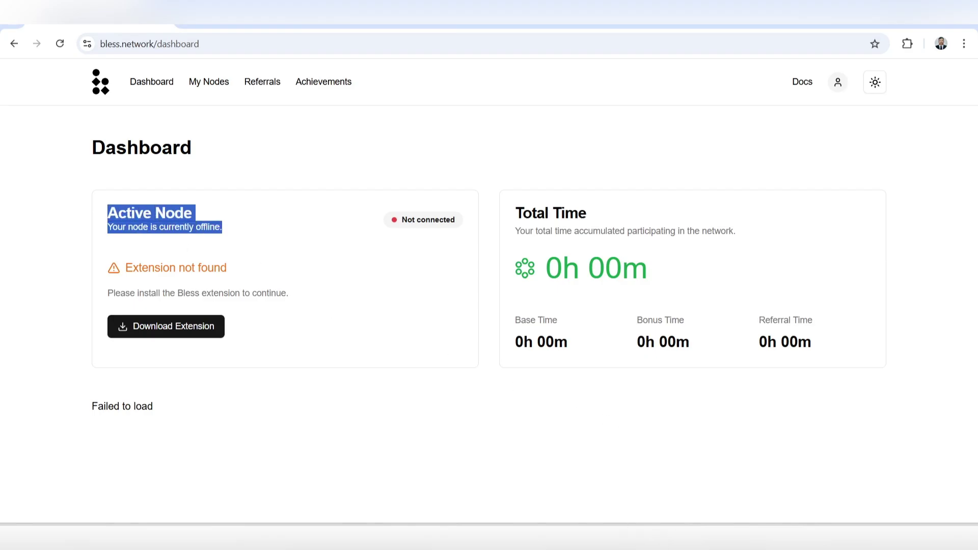
{"action": "mouse_move", "coordinate": [265, 248]}
{"action": "left_mouse_down"}
{"action": "mouse_move", "coordinate": [103, 229]}
{"action": "mouse_move", "coordinate": [213, 240]}
{"action": "left_mouse_up"}
{"action": "left_click", "coordinate": [263, 248]}
{"action": "left_click", "coordinate": [371, 266]}
{"action": "left_click_drag", "start_coordinate": [371, 243], "coordinate": [395, 286]}
{"action": "left_click", "coordinate": [395, 286]}
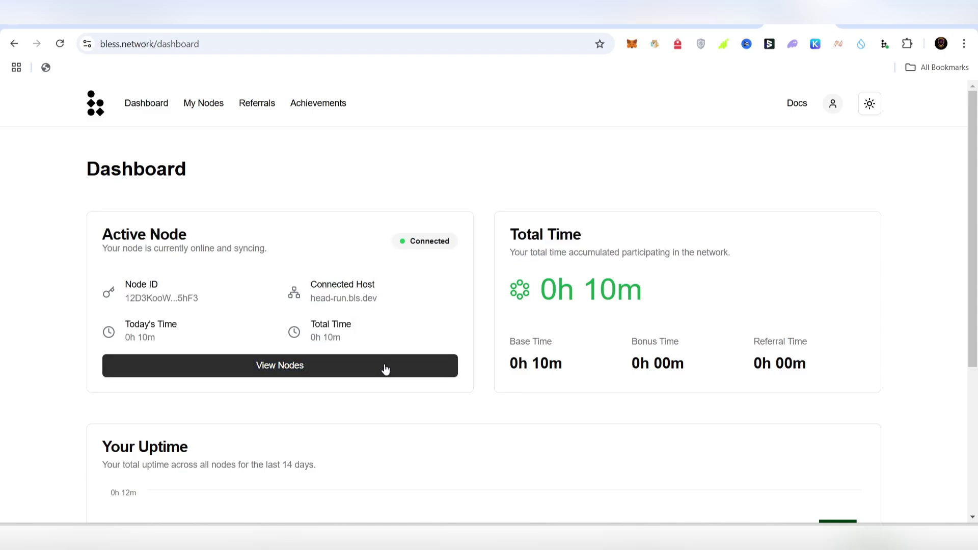
{"action": "scroll", "coordinate": [385, 370], "scroll_direction": "down", "scroll_amount": 3}
{"action": "scroll", "coordinate": [414, 341], "scroll_direction": "up", "scroll_amount": 3}
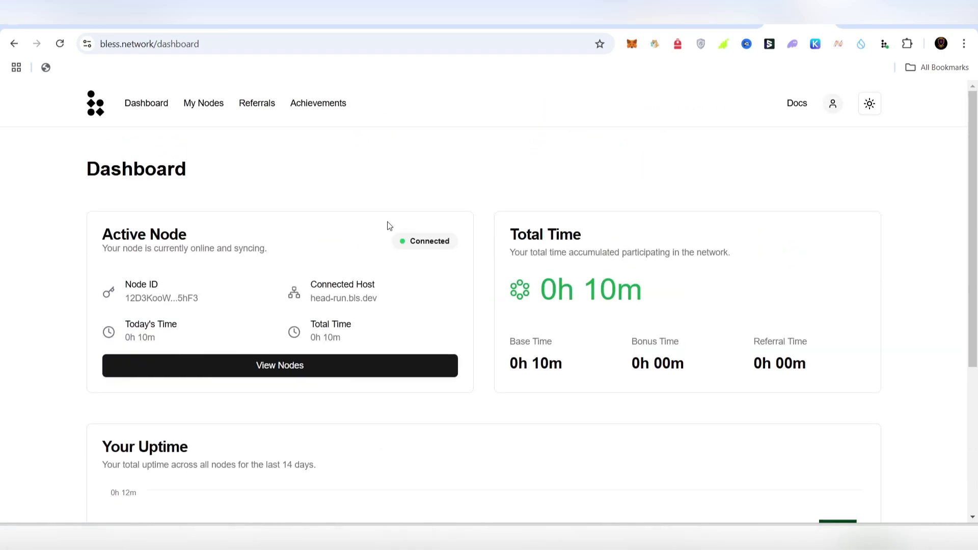
Step: Open Achievements and inspect the Blessed User title and its Not Achieved status
{"action": "left_click", "coordinate": [305, 105]}
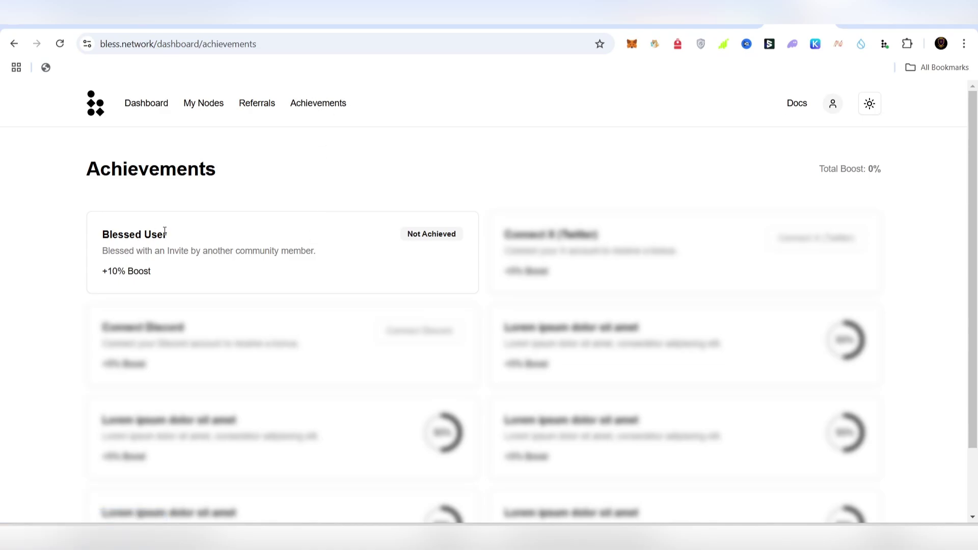
{"action": "left_click_drag", "start_coordinate": [165, 232], "coordinate": [100, 235]}
{"action": "left_click", "coordinate": [203, 255]}
{"action": "left_click_drag", "start_coordinate": [400, 236], "coordinate": [452, 234]}
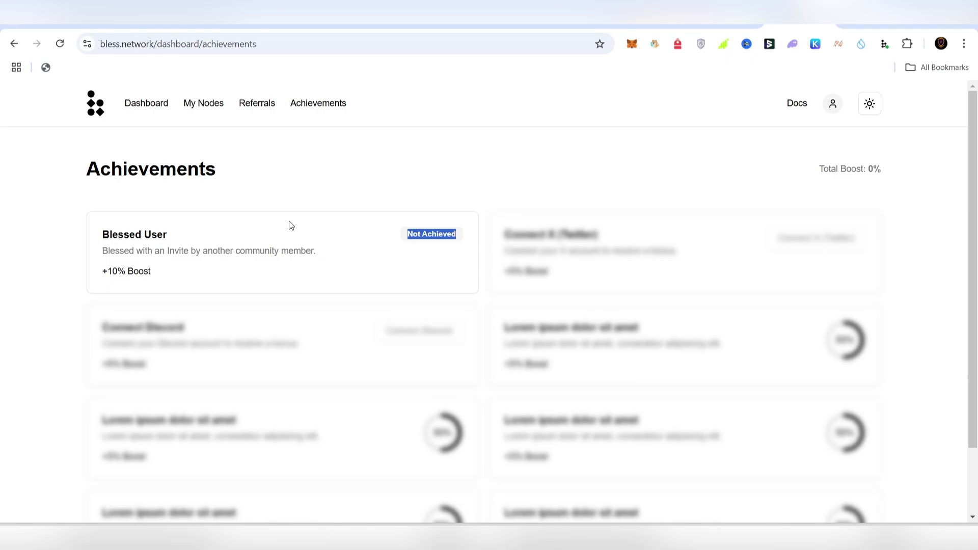
{"action": "left_click", "coordinate": [482, 258]}
Step: Recheck the Blessed User card's Not Achieved status and its +10% Boost reward
{"action": "left_click_drag", "start_coordinate": [408, 238], "coordinate": [466, 238]}
{"action": "left_click", "coordinate": [302, 249]}
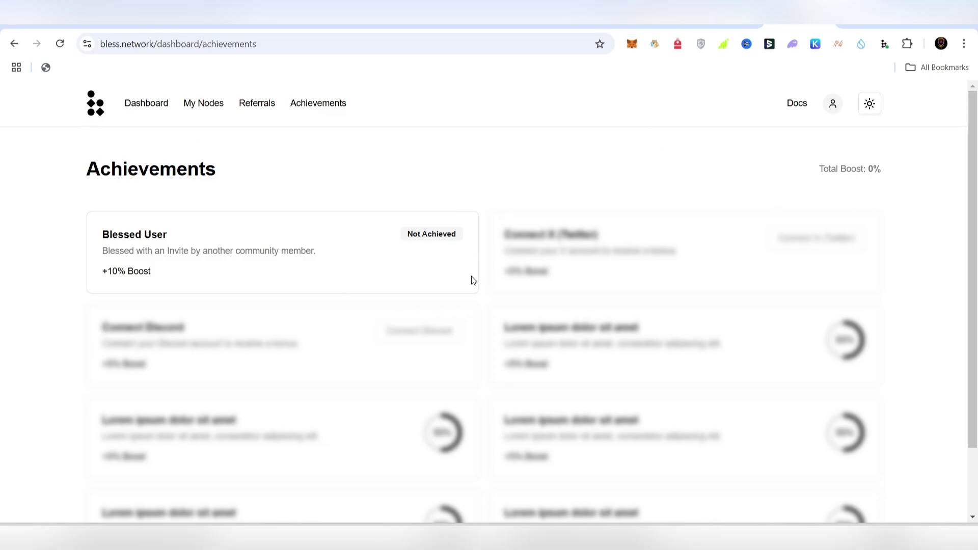
{"action": "triple_click", "coordinate": [450, 234]}
{"action": "left_click", "coordinate": [329, 269]}
{"action": "triple_click", "coordinate": [144, 270]}
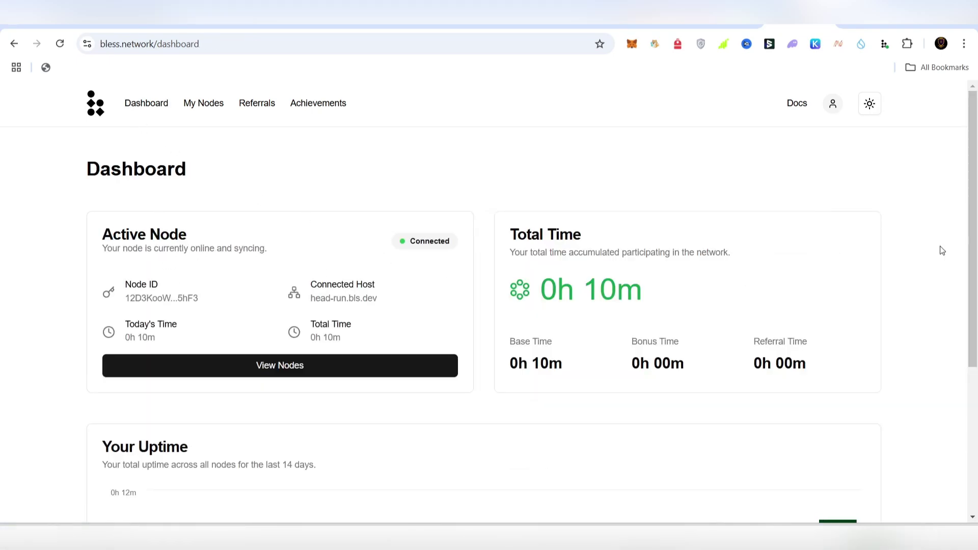
Step: View node stats in the Bless extension popup, then read the Total Time description
{"action": "left_click", "coordinate": [884, 44]}
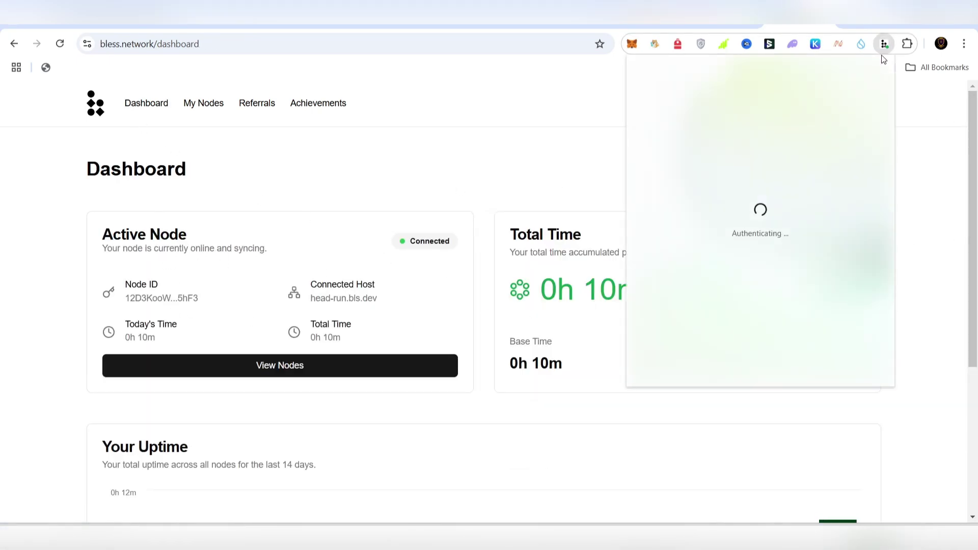
{"action": "left_click", "coordinate": [510, 197]}
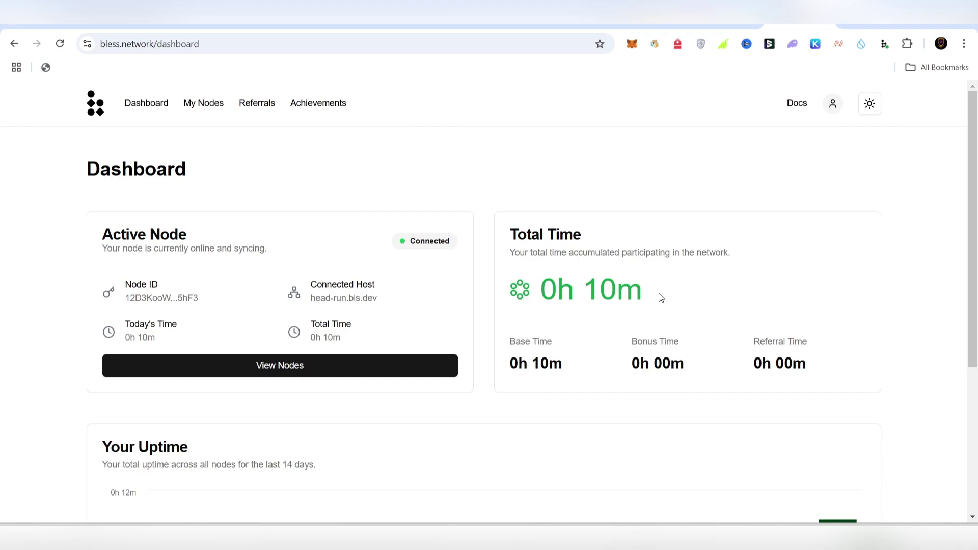
{"action": "mouse_move", "coordinate": [510, 253]}
{"action": "left_mouse_down"}
{"action": "mouse_move", "coordinate": [719, 265]}
{"action": "mouse_move", "coordinate": [755, 255]}
{"action": "left_mouse_up"}
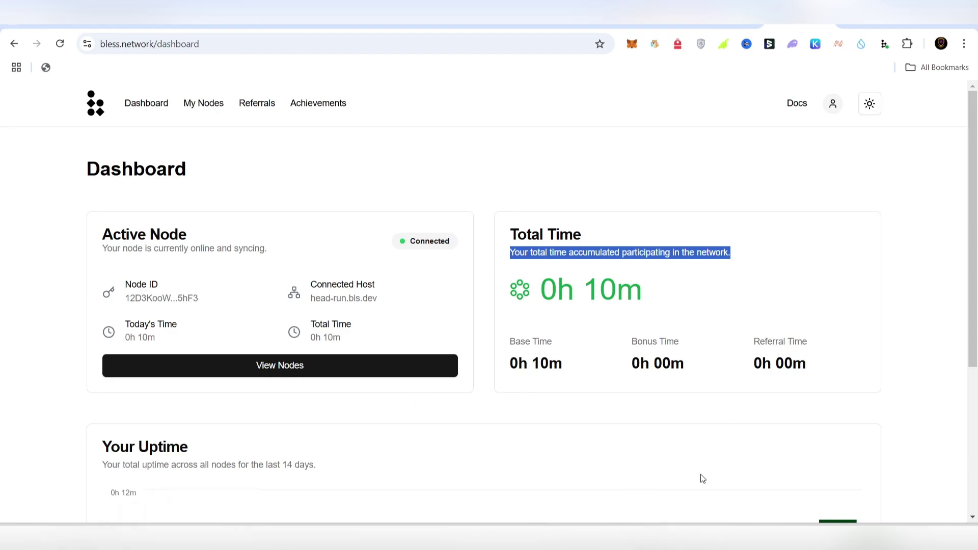
{"action": "key", "text": "alt+Tab"}
{"action": "scroll", "coordinate": [576, 305], "scroll_direction": "up", "scroll_amount": 3}
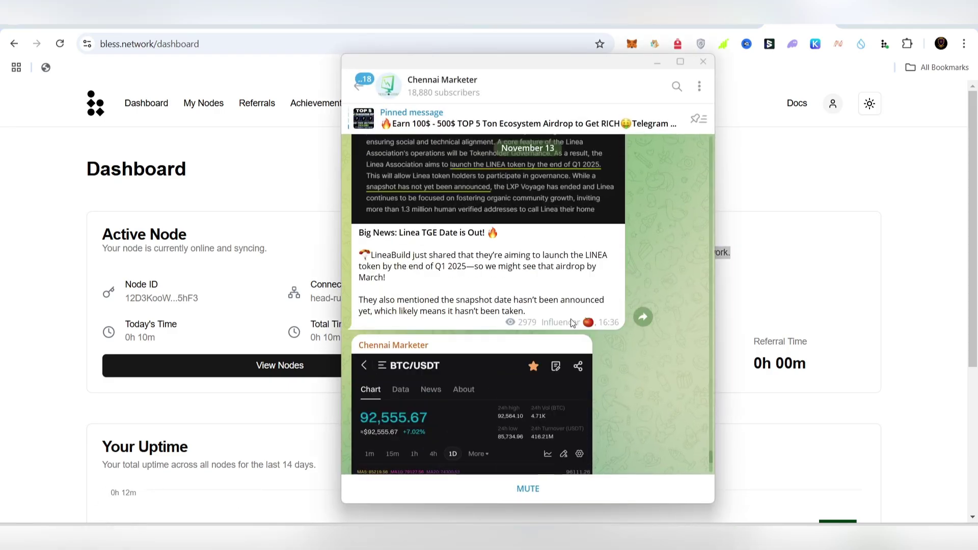
{"action": "scroll", "coordinate": [571, 318], "scroll_direction": "up", "scroll_amount": 3}
{"action": "scroll", "coordinate": [571, 323], "scroll_direction": "up", "scroll_amount": 1}
{"action": "scroll", "coordinate": [571, 320], "scroll_direction": "down", "scroll_amount": 2}
{"action": "scroll", "coordinate": [572, 318], "scroll_direction": "down", "scroll_amount": 2}
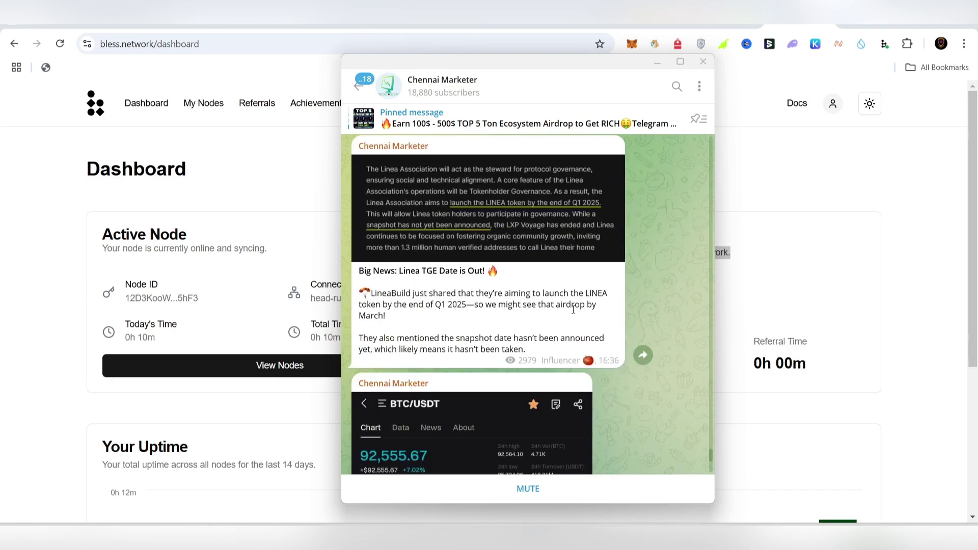
{"action": "scroll", "coordinate": [573, 313], "scroll_direction": "down", "scroll_amount": 2}
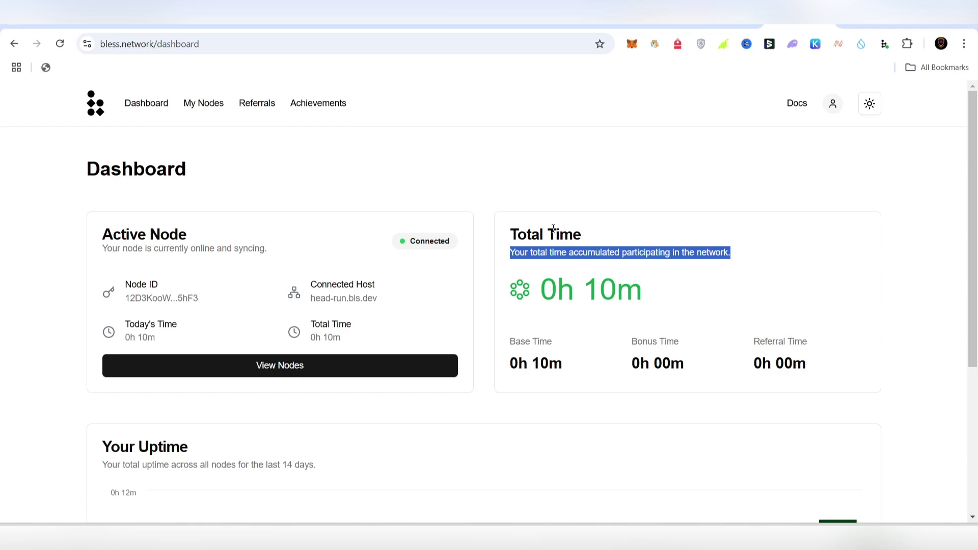
{"action": "scroll", "coordinate": [553, 229], "scroll_direction": "down", "scroll_amount": 1}
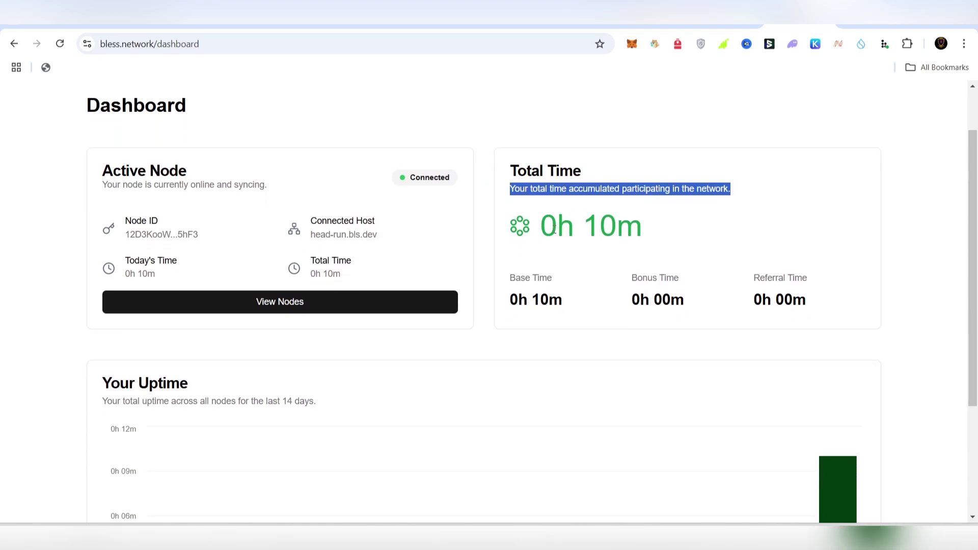
{"action": "scroll", "coordinate": [553, 228], "scroll_direction": "up", "scroll_amount": 1}
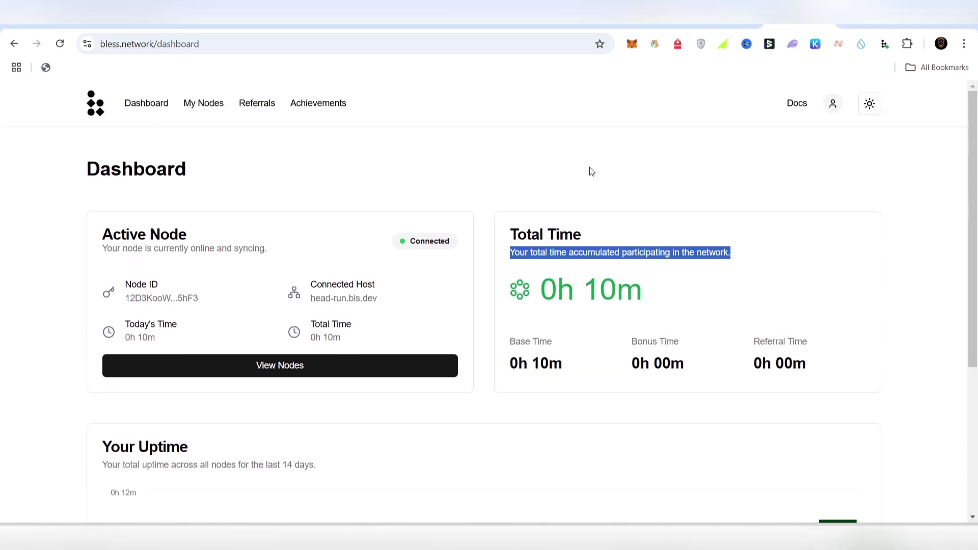